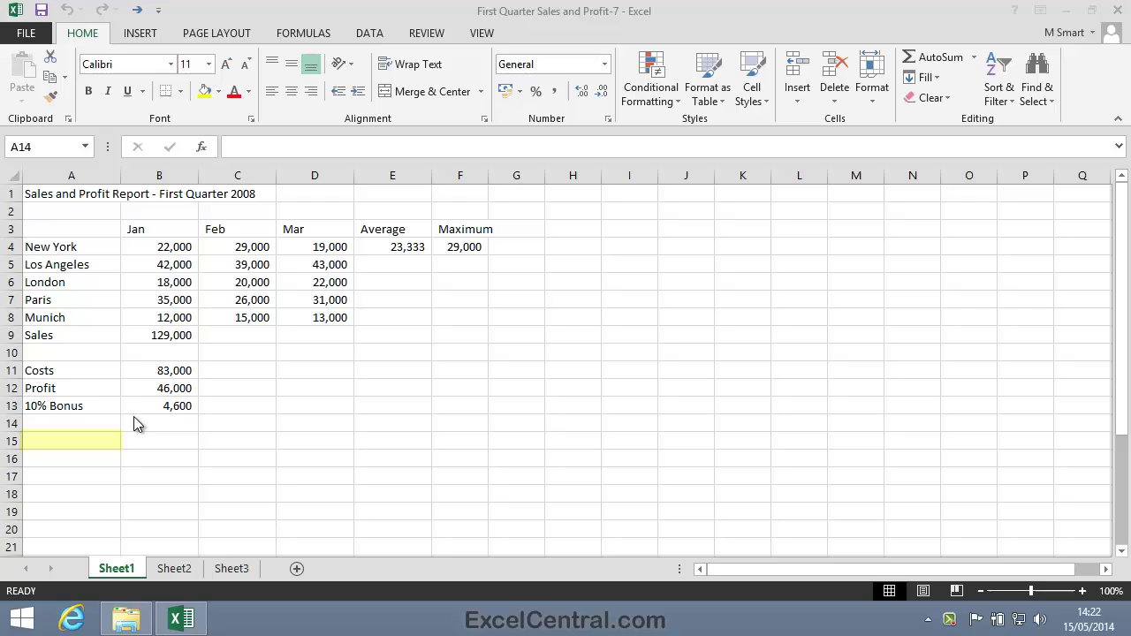
- Enter the row labels 'USA Sales' in A15 and 'European Sales' in A16
left_click(88, 437)
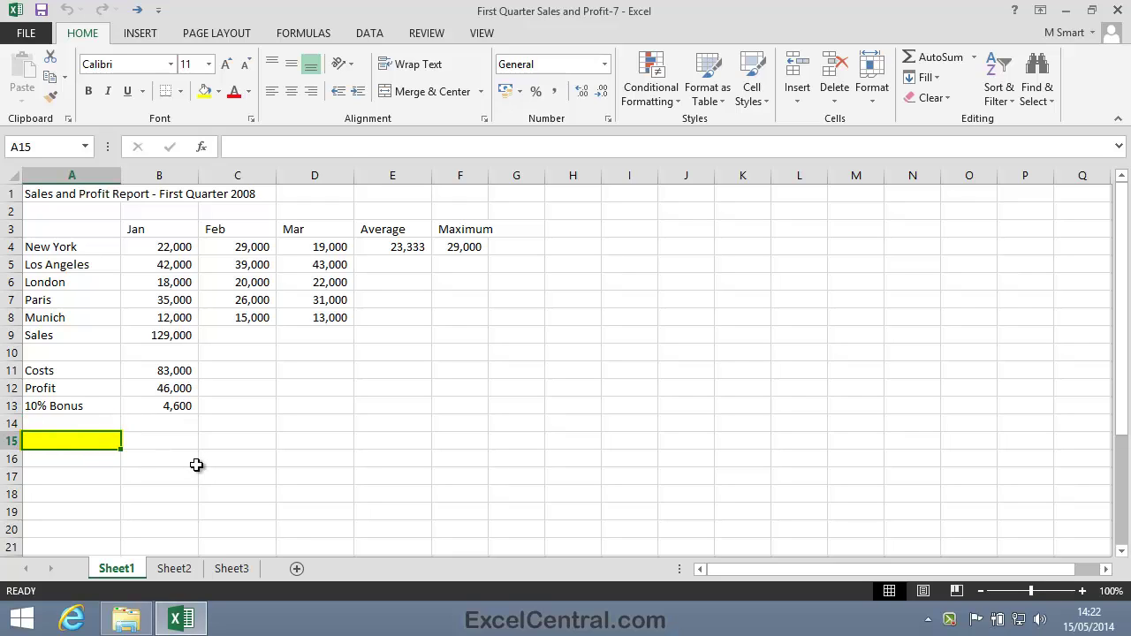
type("USA Sales")
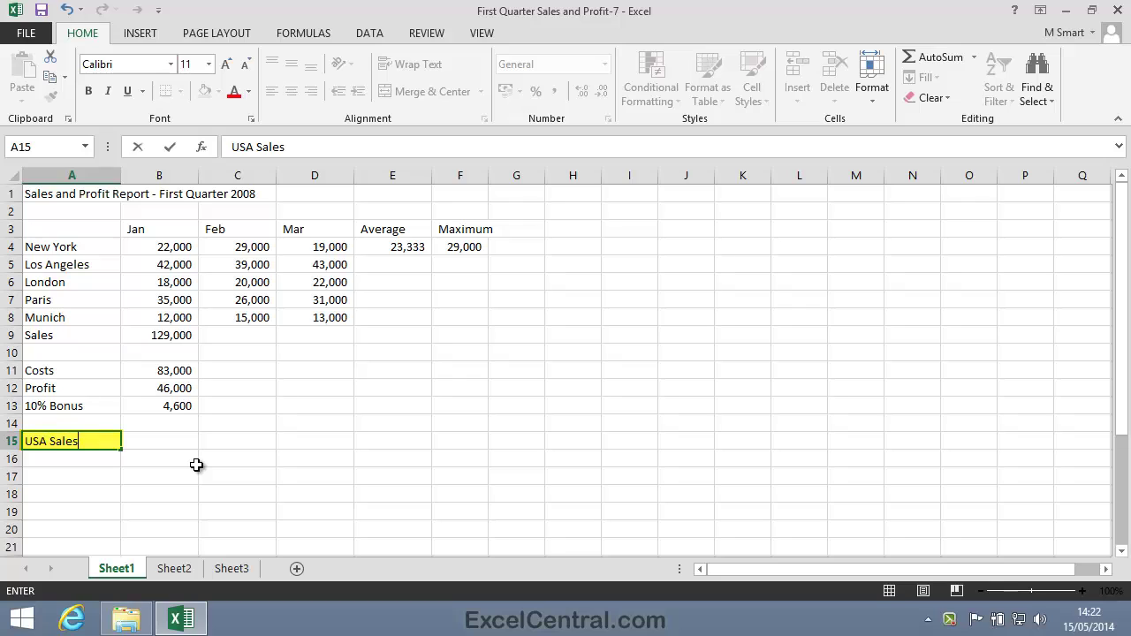
key("Return")
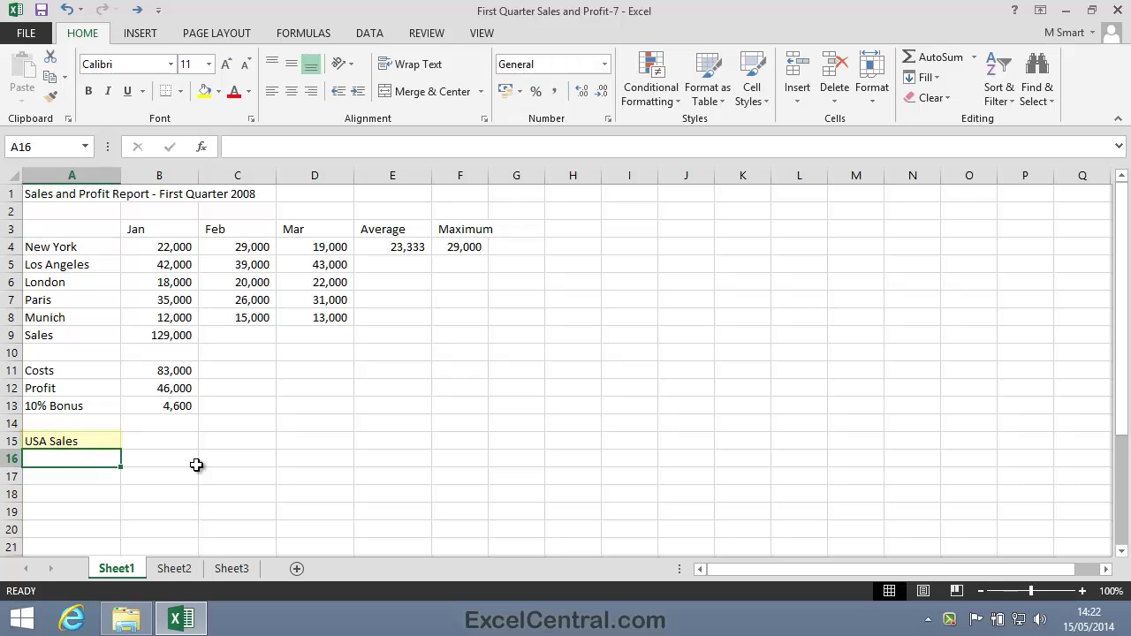
type("European S")
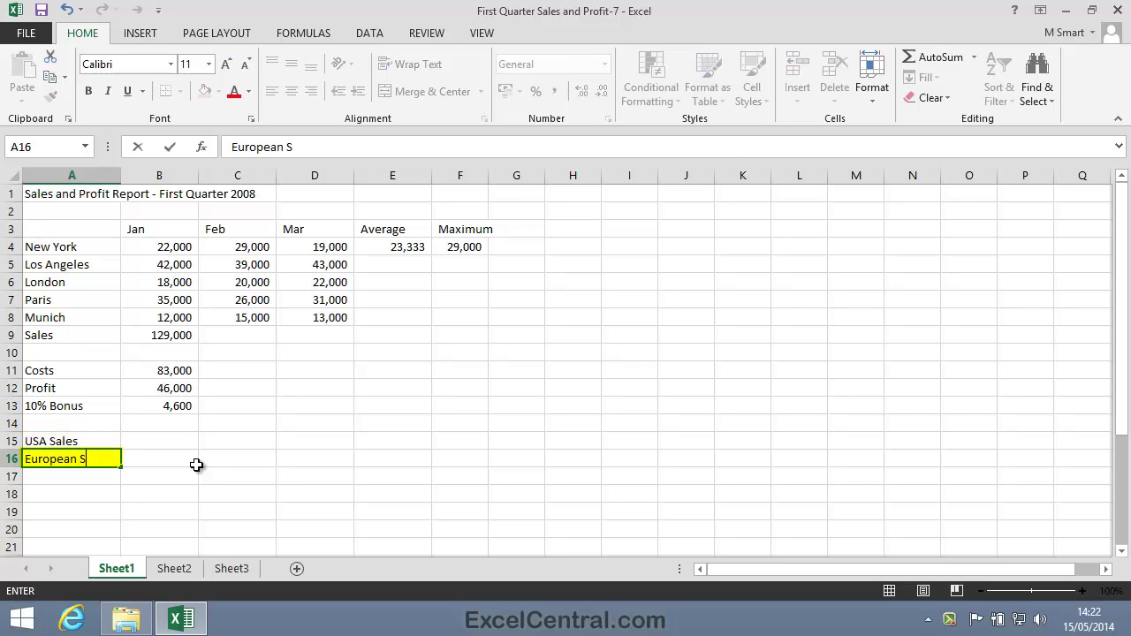
type("ales")
key("Return")
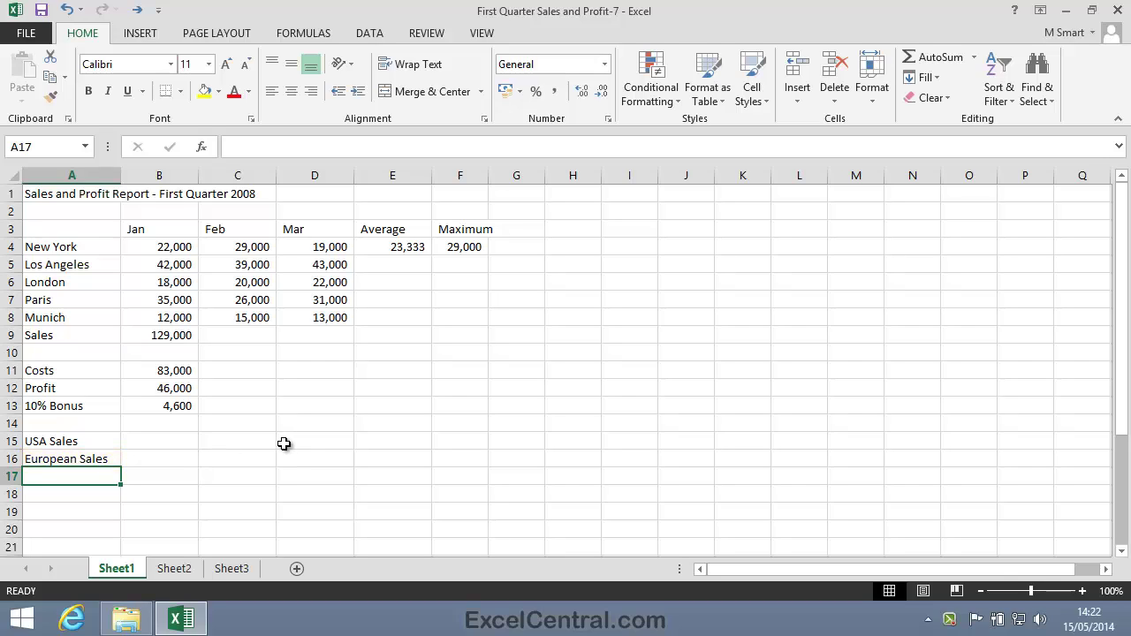
left_click(187, 440)
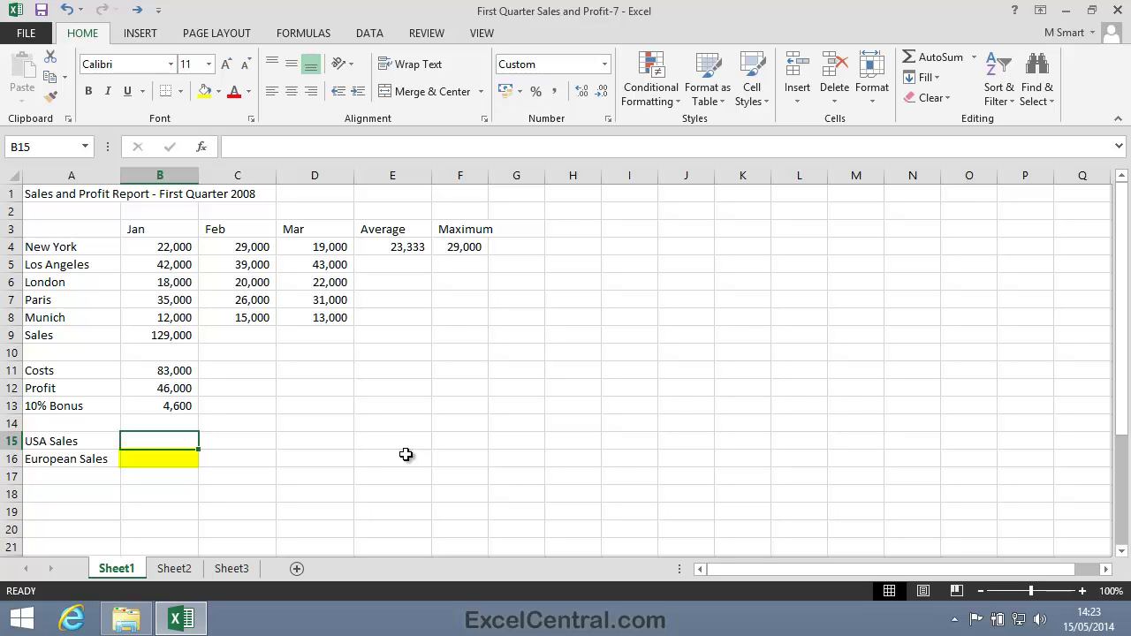
key("Down")
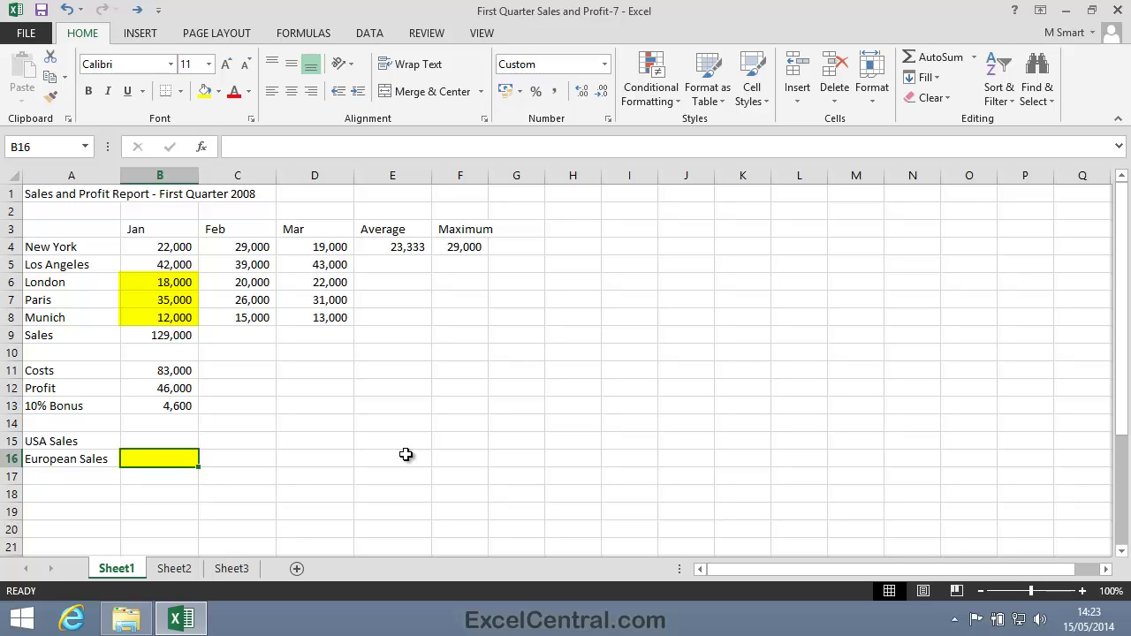
key("Up")
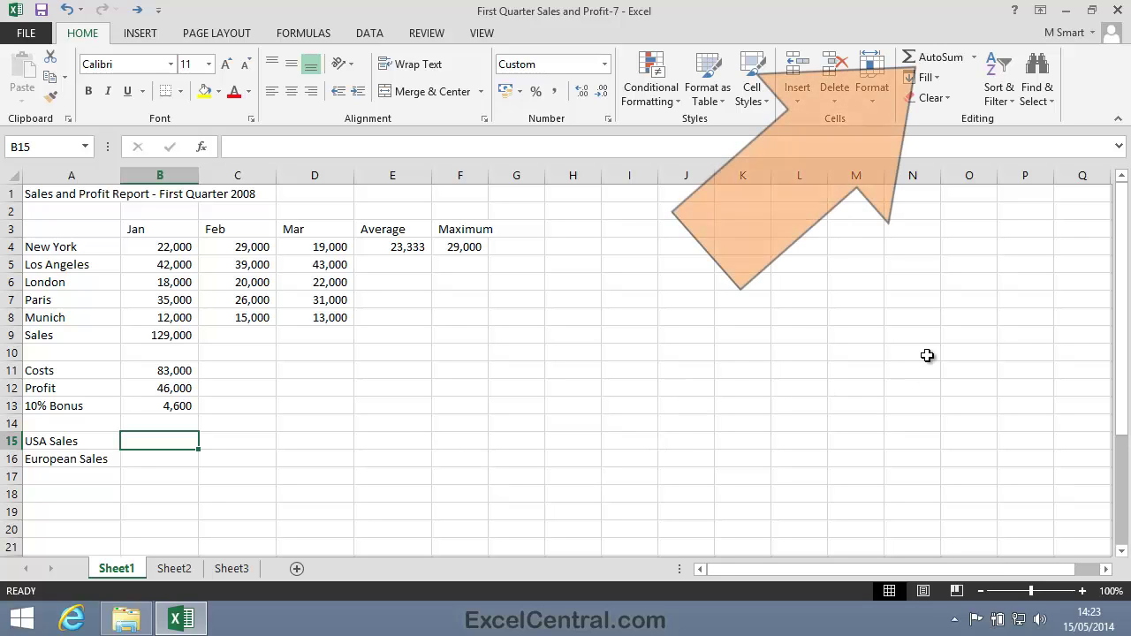
- AutoSum New York and Los Angeles sales (B4:B5) into B15, giving 64,000
left_click(932, 60)
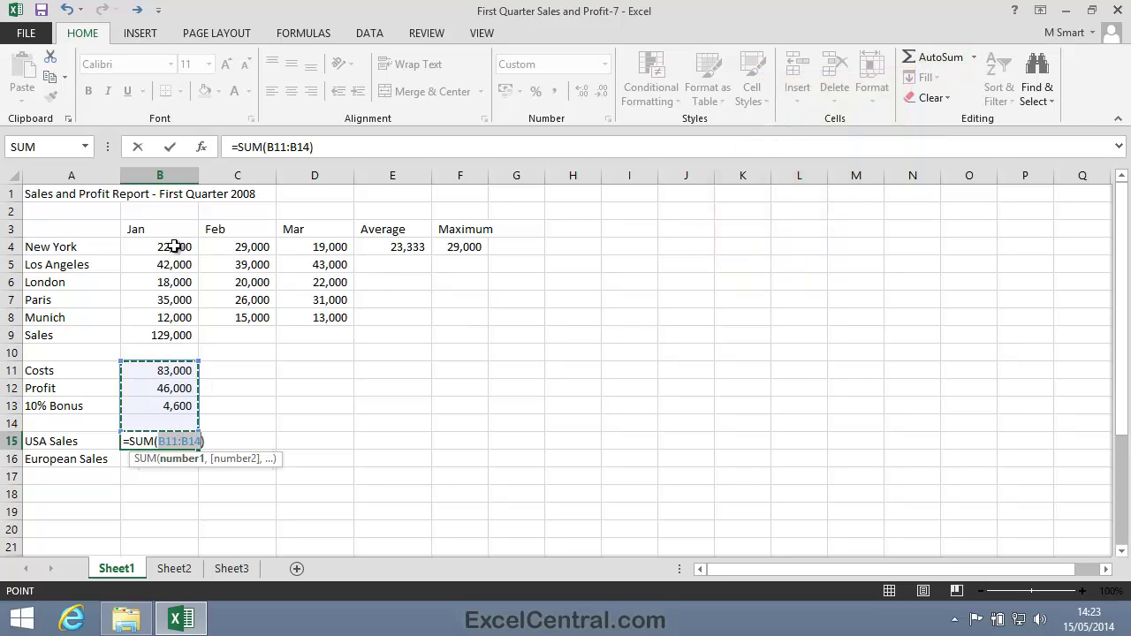
left_click_drag(175, 247, 171, 262)
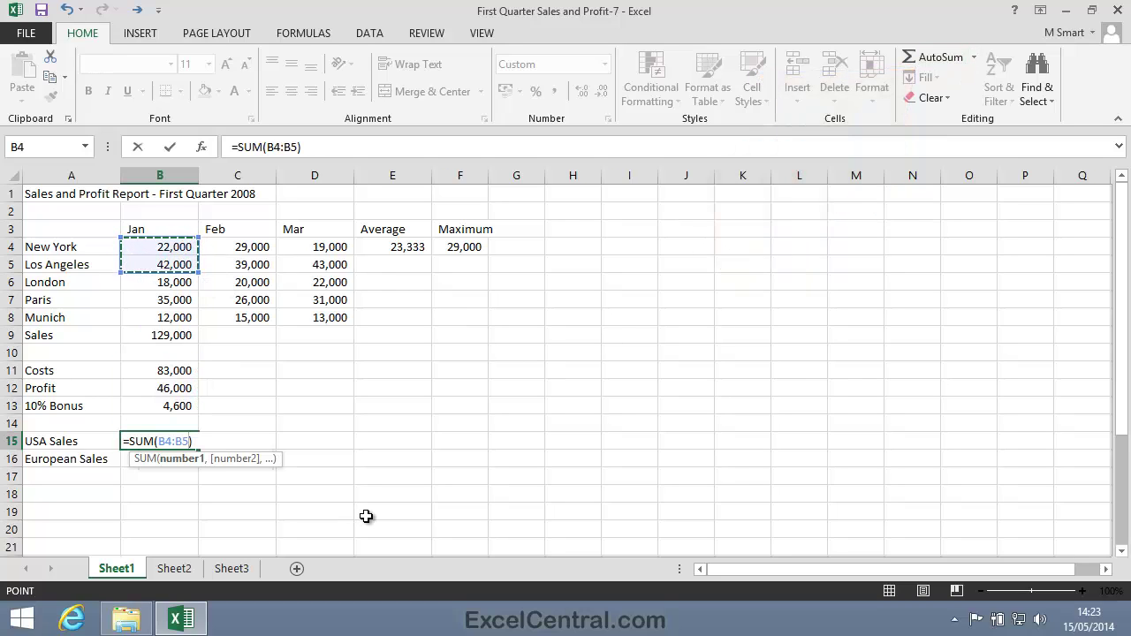
key("Return")
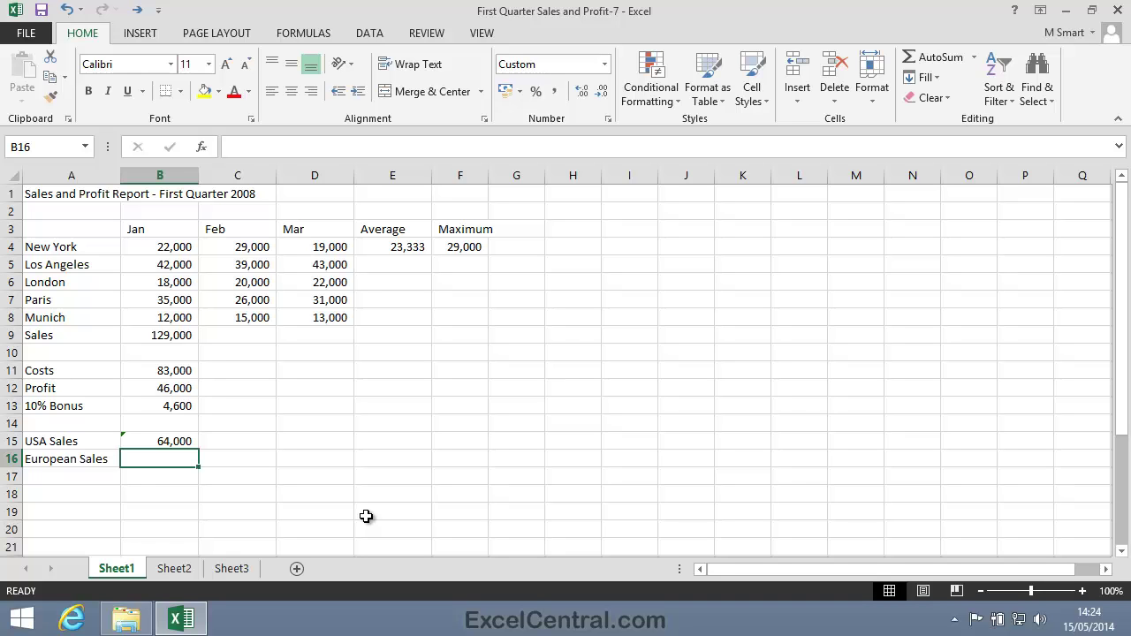
- Delete the 64,000 total from B15 and start a new formula '=s', browsing suggested functions
key("Up")
key("Delete")
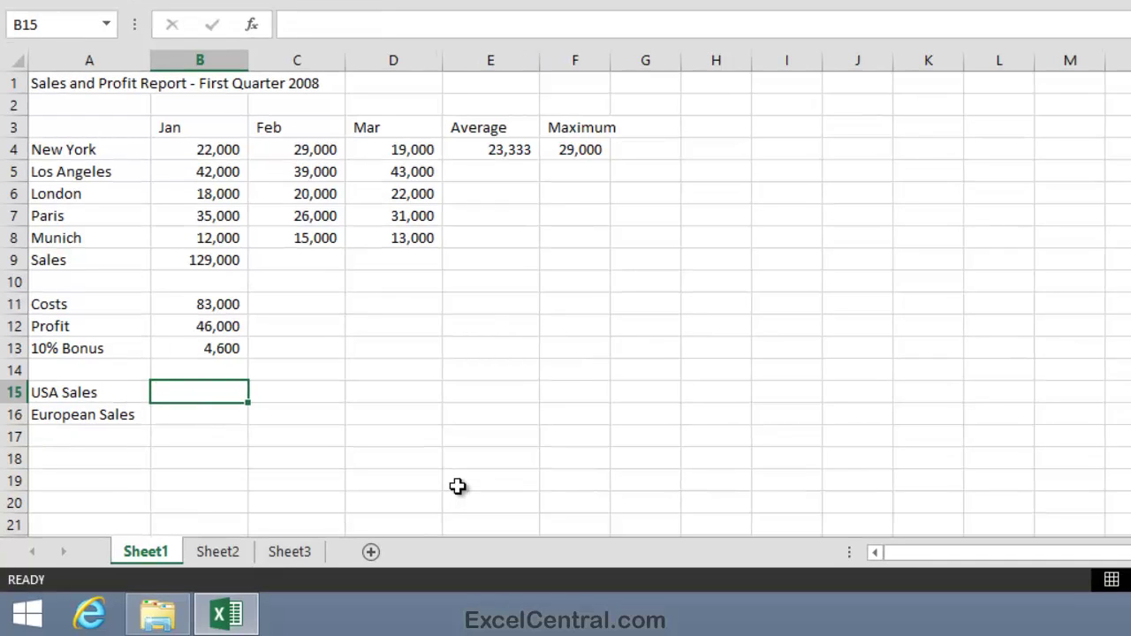
type("=")
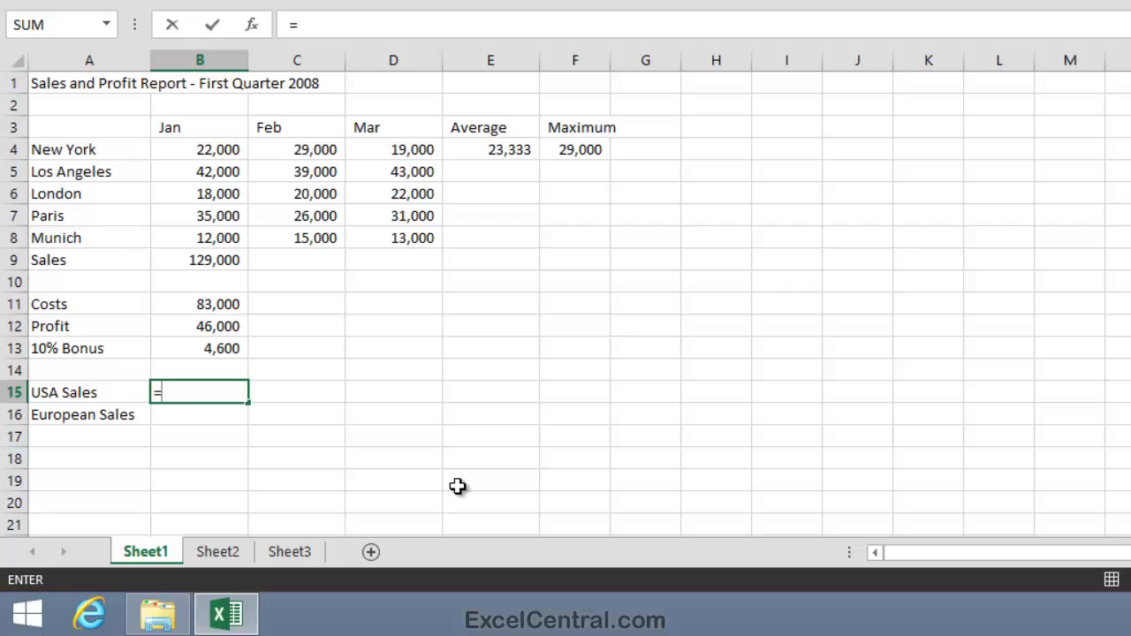
type("s")
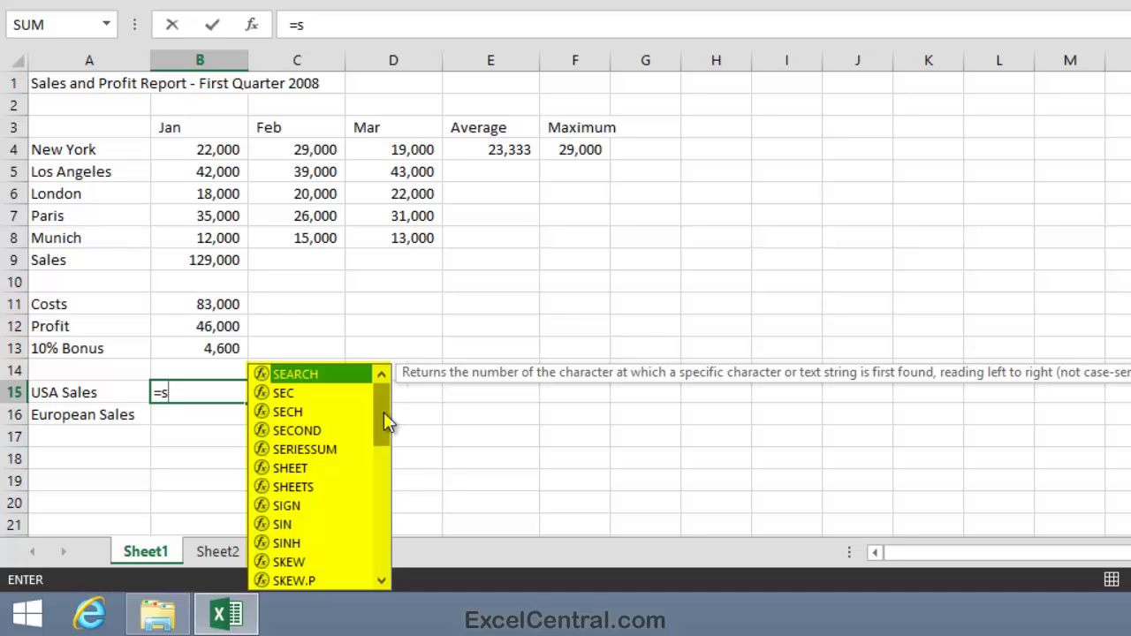
left_click_drag(384, 411, 382, 530)
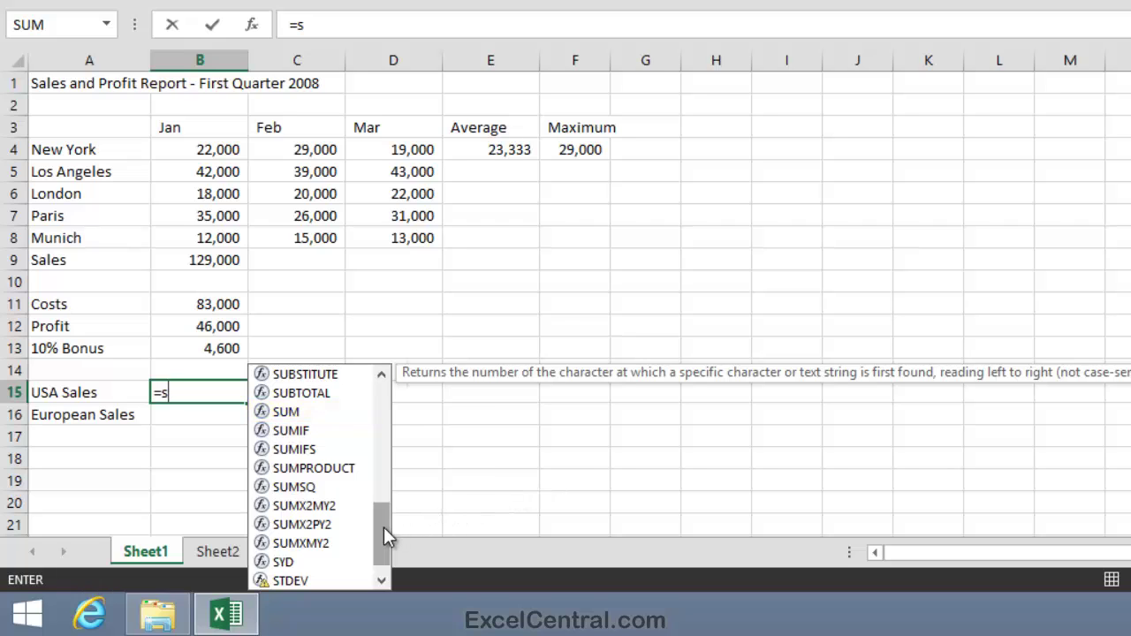
left_click_drag(384, 526, 397, 399)
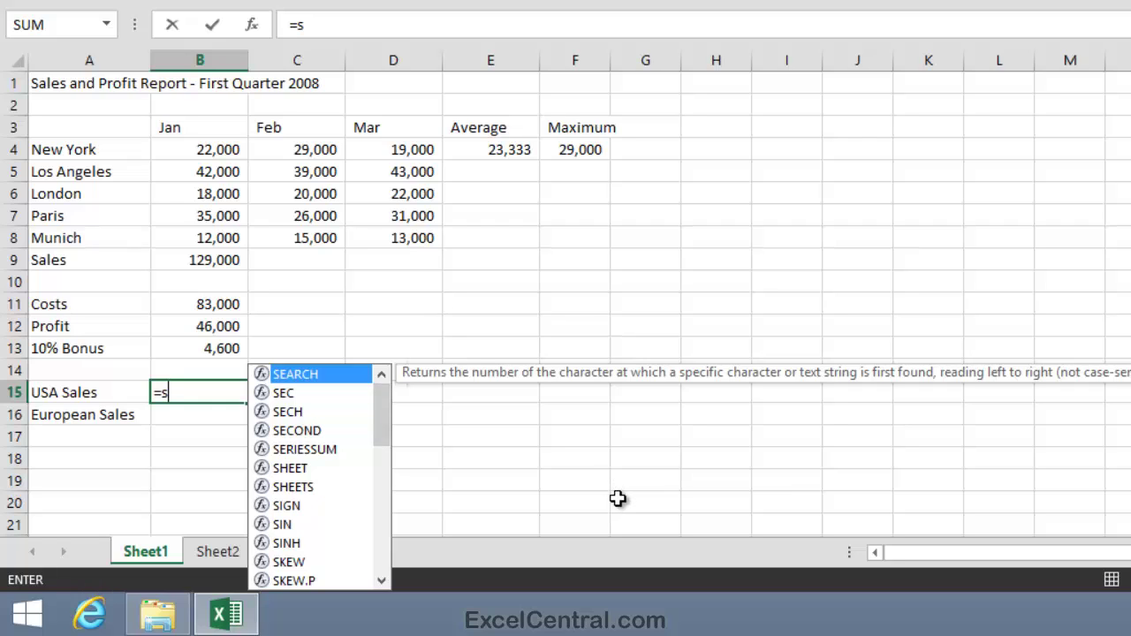
- Extend the formula to '=su' and highlight SUM among the suggested functions
type("u")
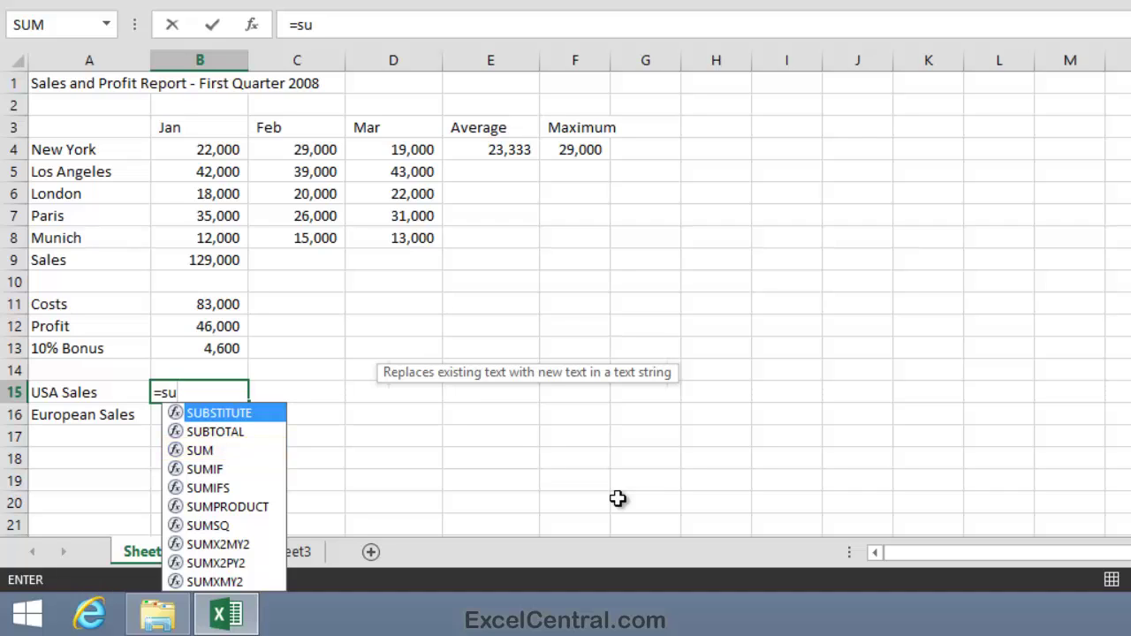
key("Down")
key("Down")
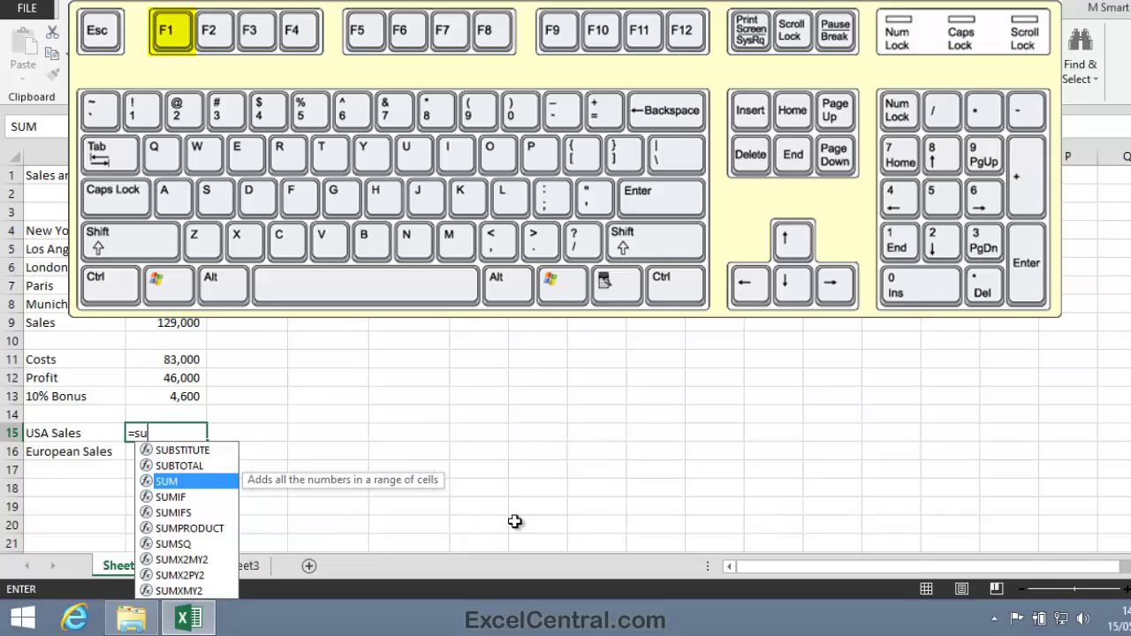
- Read the SUM function help article, then continue the B15 formula to '=sum('
key("F1")
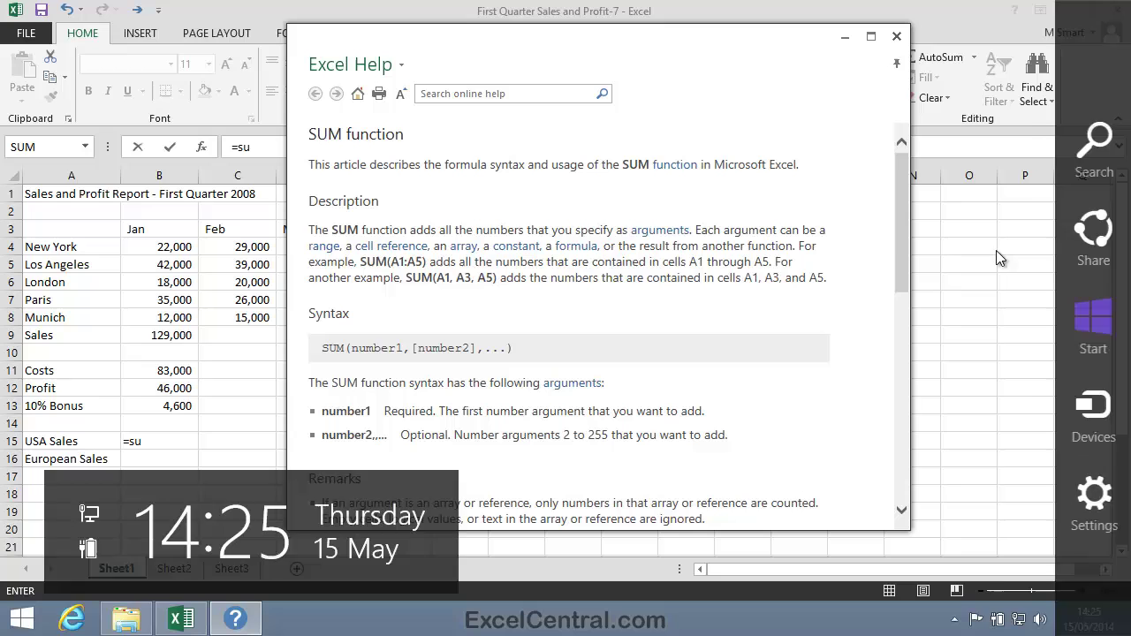
mouse_move(898, 234)
left_mouse_down()
mouse_move(906, 461)
mouse_move(910, 222)
left_mouse_up()
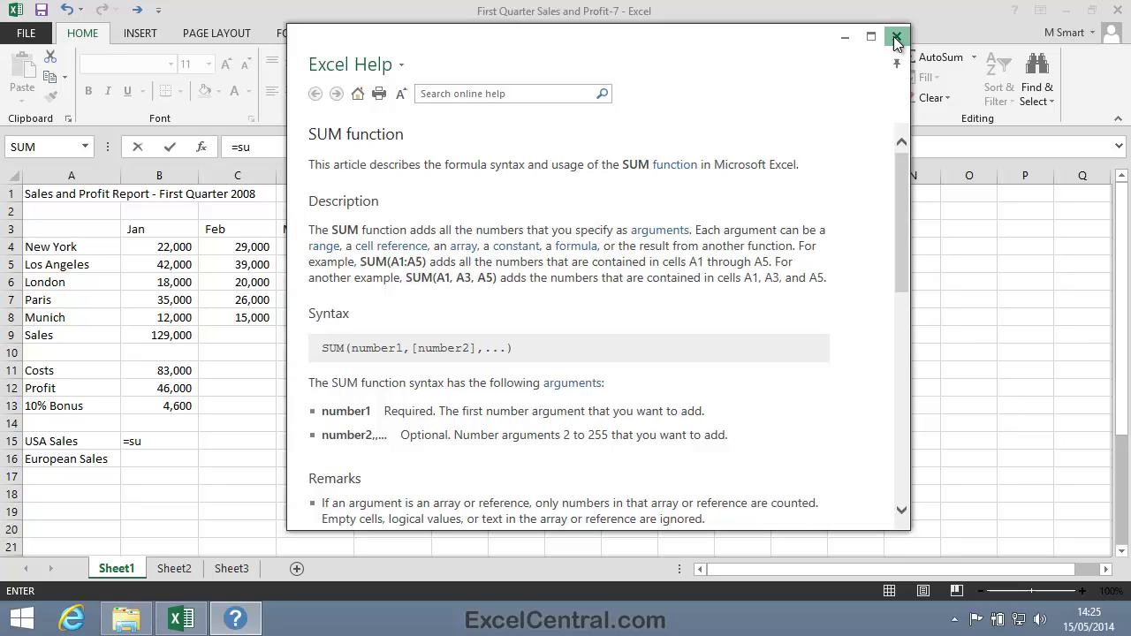
left_click(895, 38)
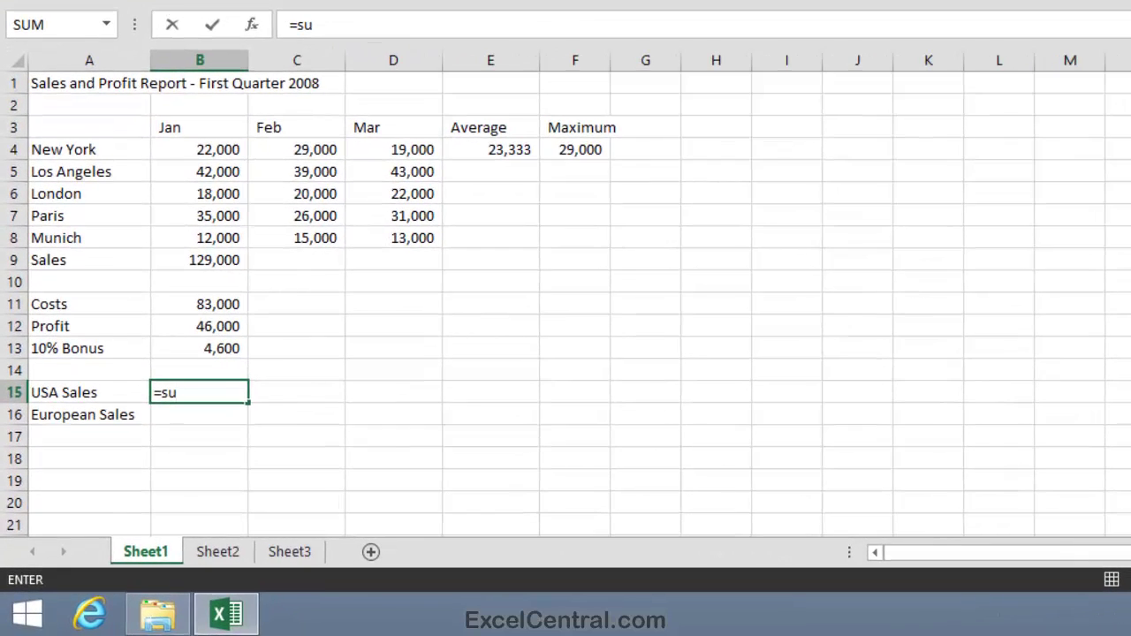
type("m")
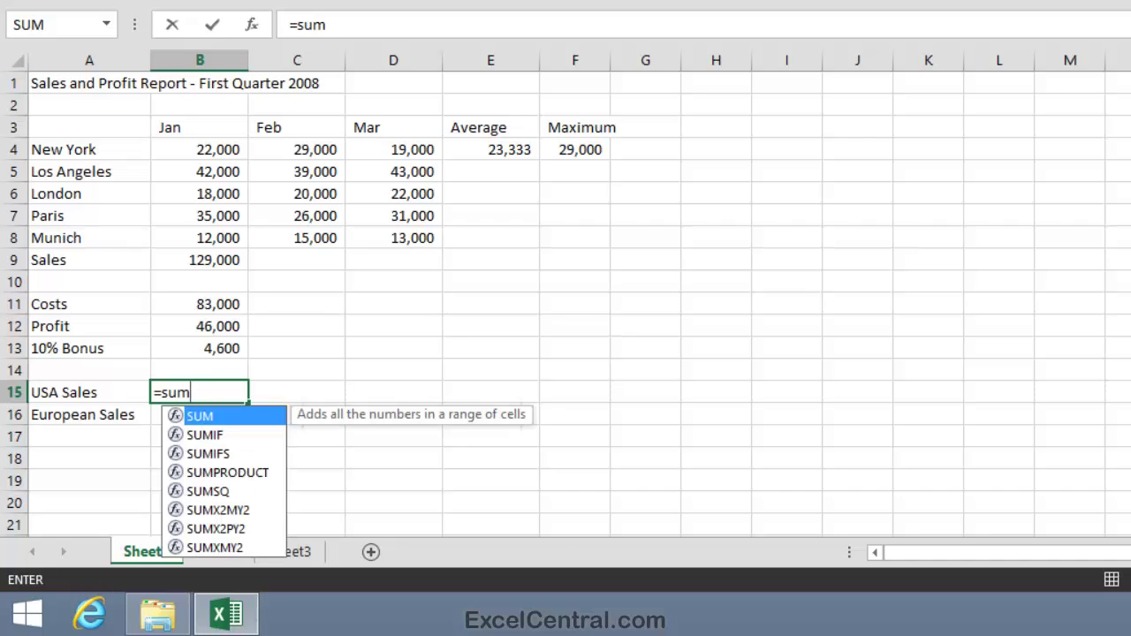
type("(")
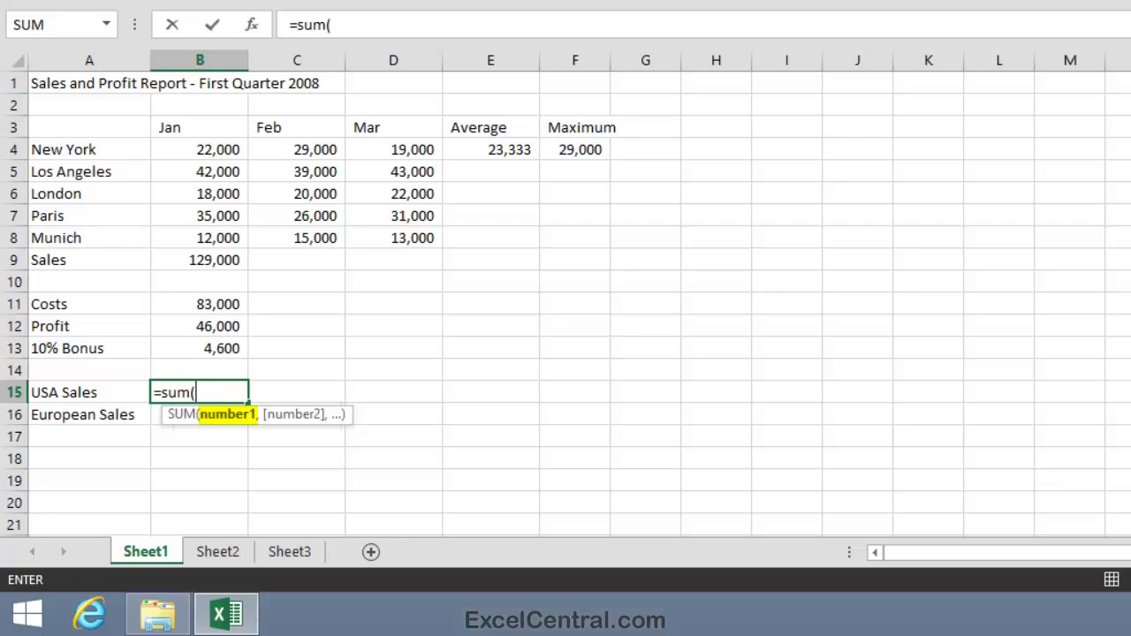
- Add and remove a closing bracket, leaving B15's formula as '=sum(' awaiting its range
type(")")
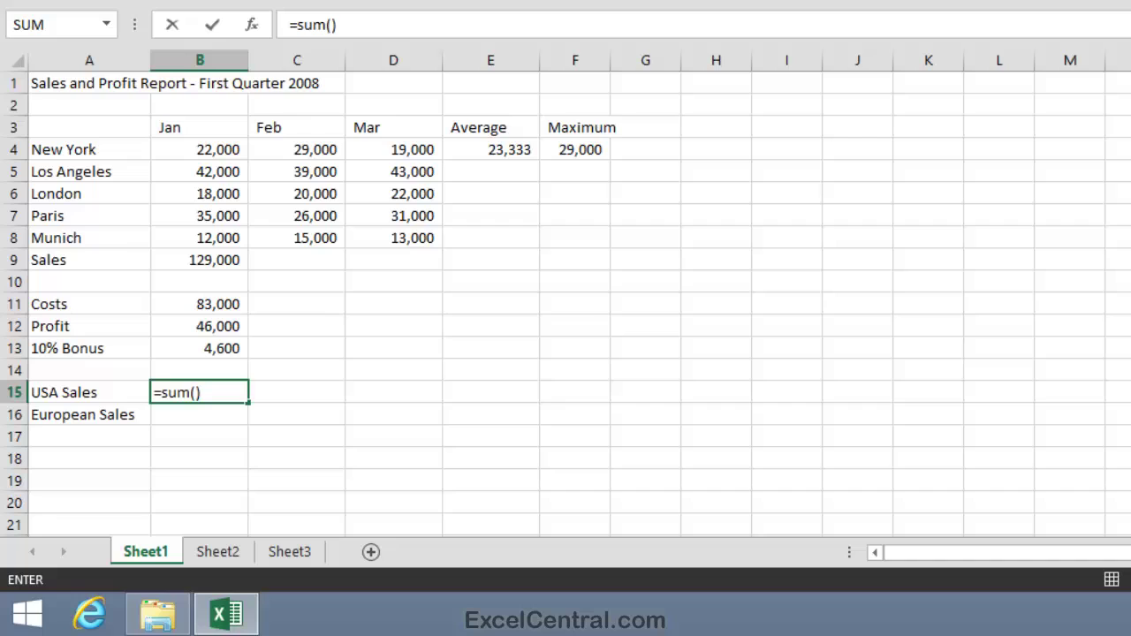
key("BackSpace")
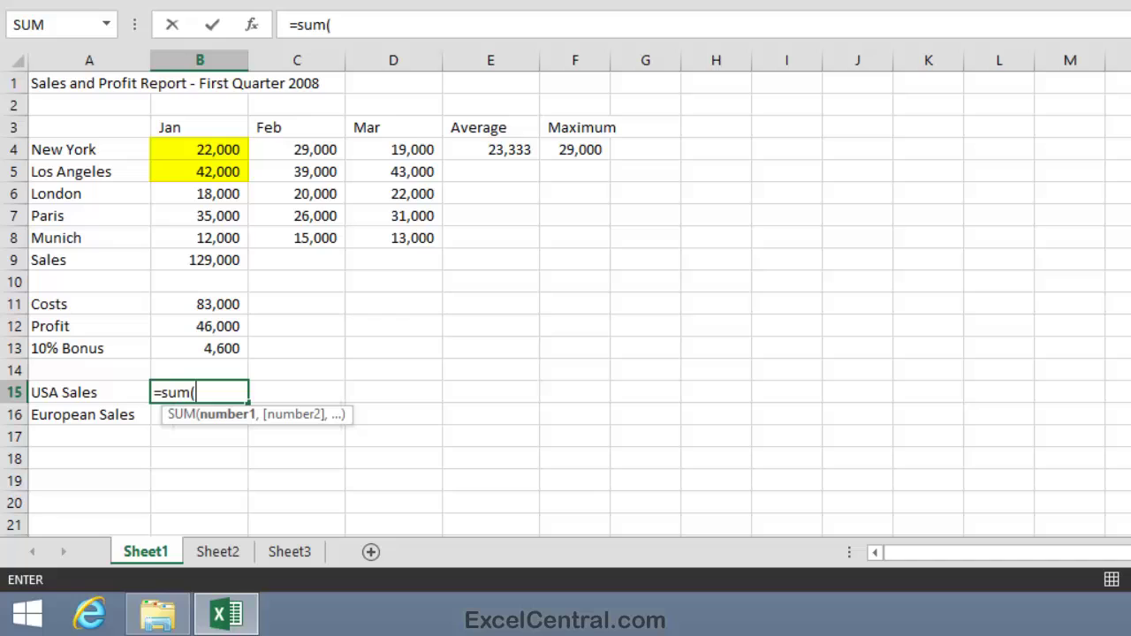
- Complete B15 as =sum(B4:B5) and commit, showing 64,000 USA Sales
left_click_drag(206, 149, 205, 172)
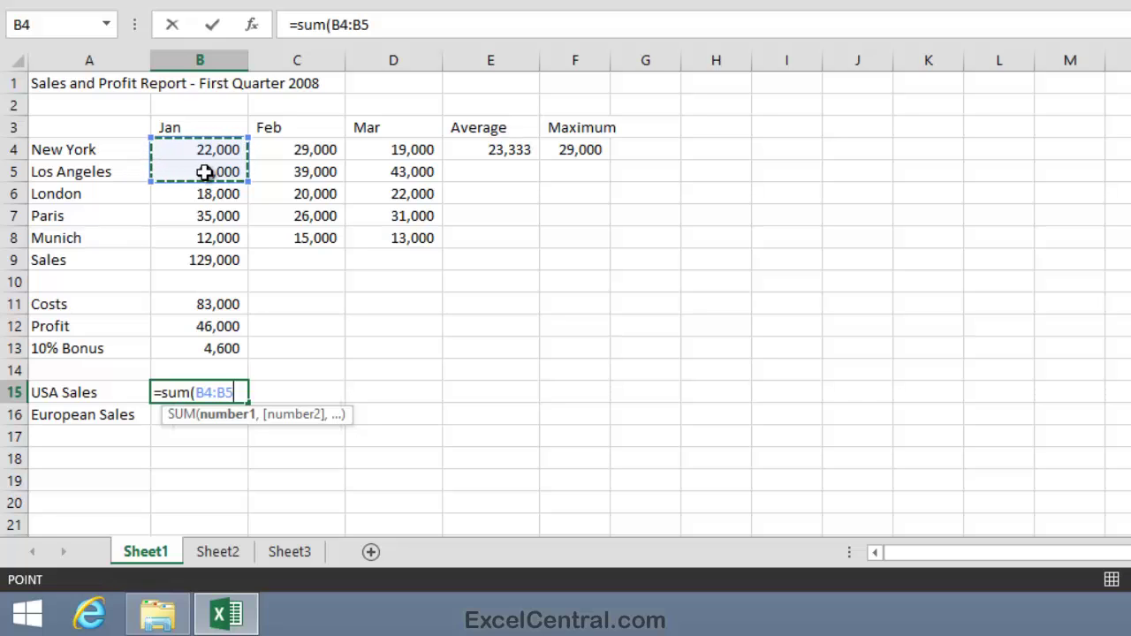
key("Return")
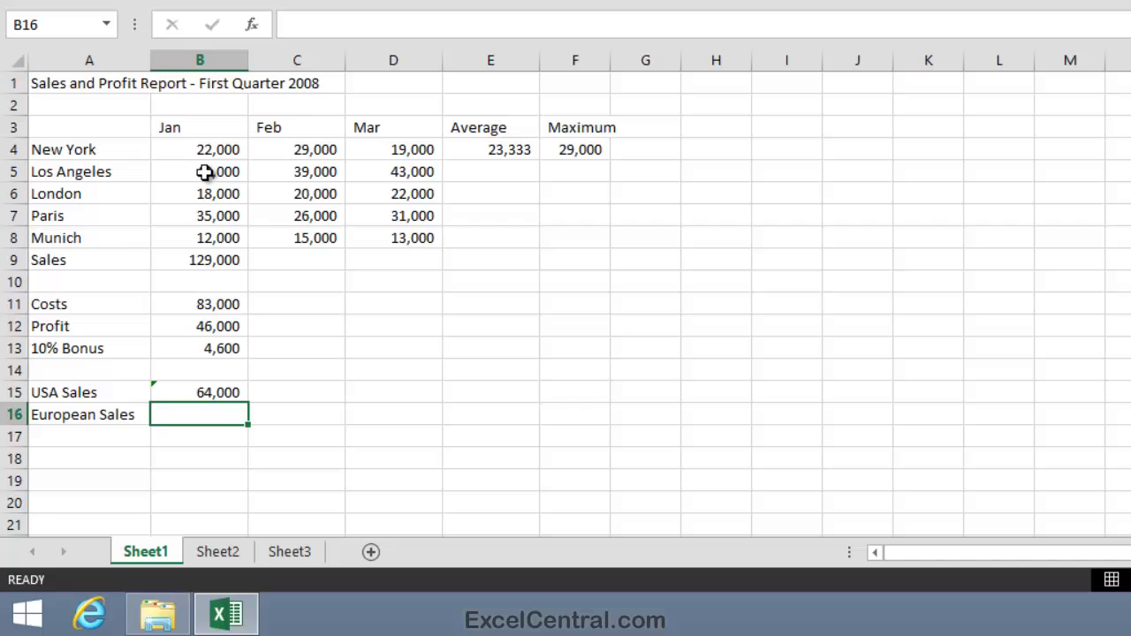
- In B16 type '=su' and accept SUM, leaving '=SUM(' open for the range
type("=")
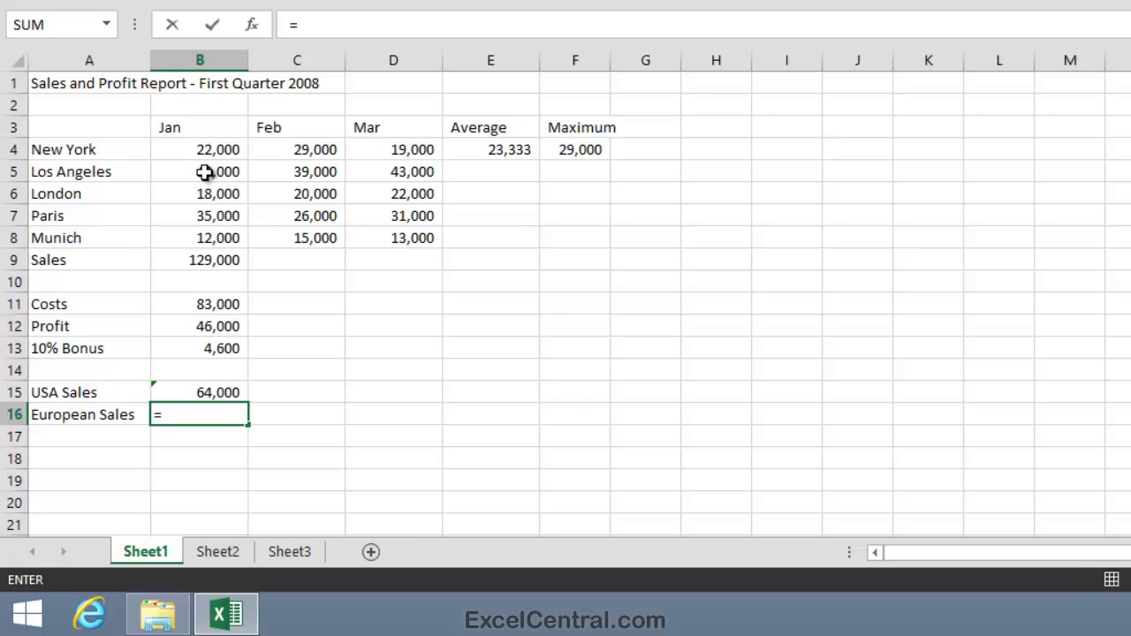
type("su")
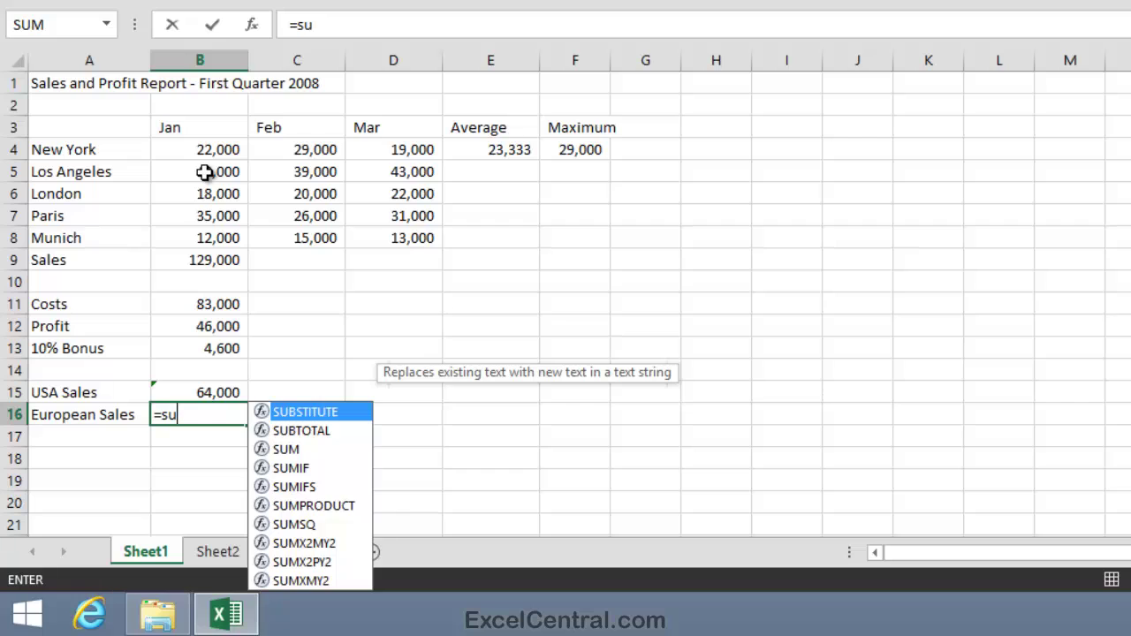
key("Down")
key("Down")
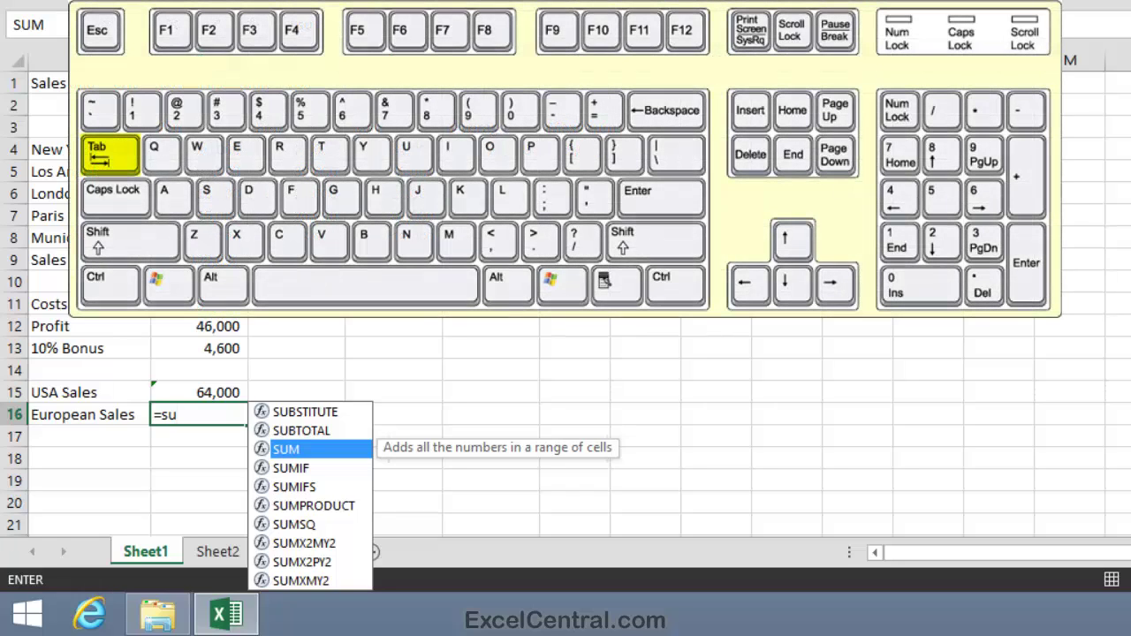
key("Tab")
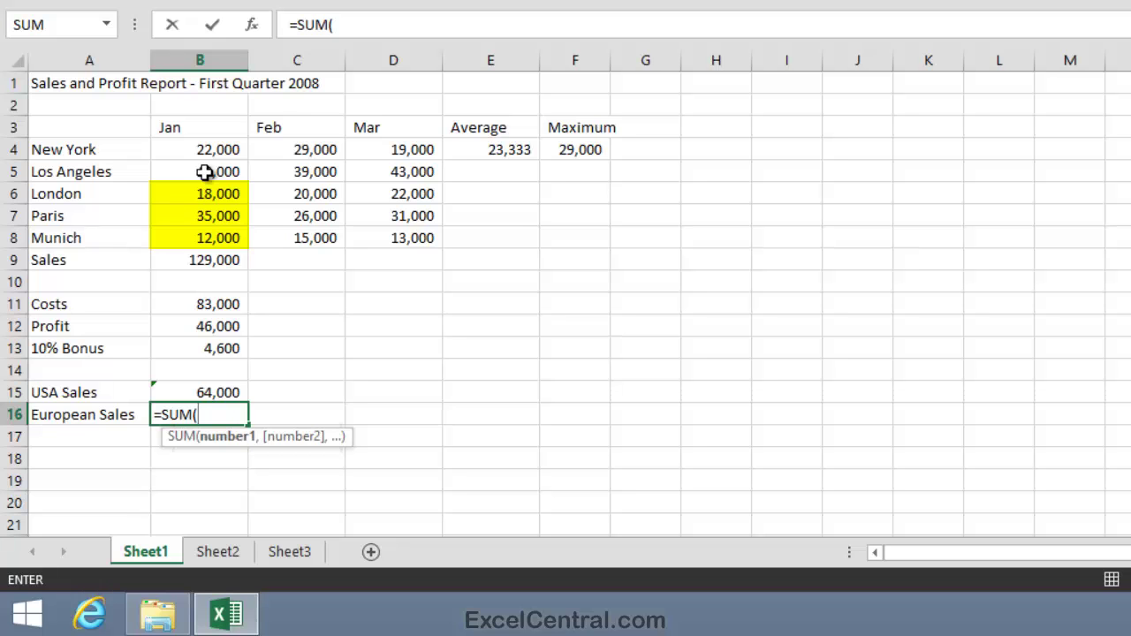
- Point the B16 formula at B6:B8 and commit, giving 65,000 European Sales
key("Up")
key("Up")
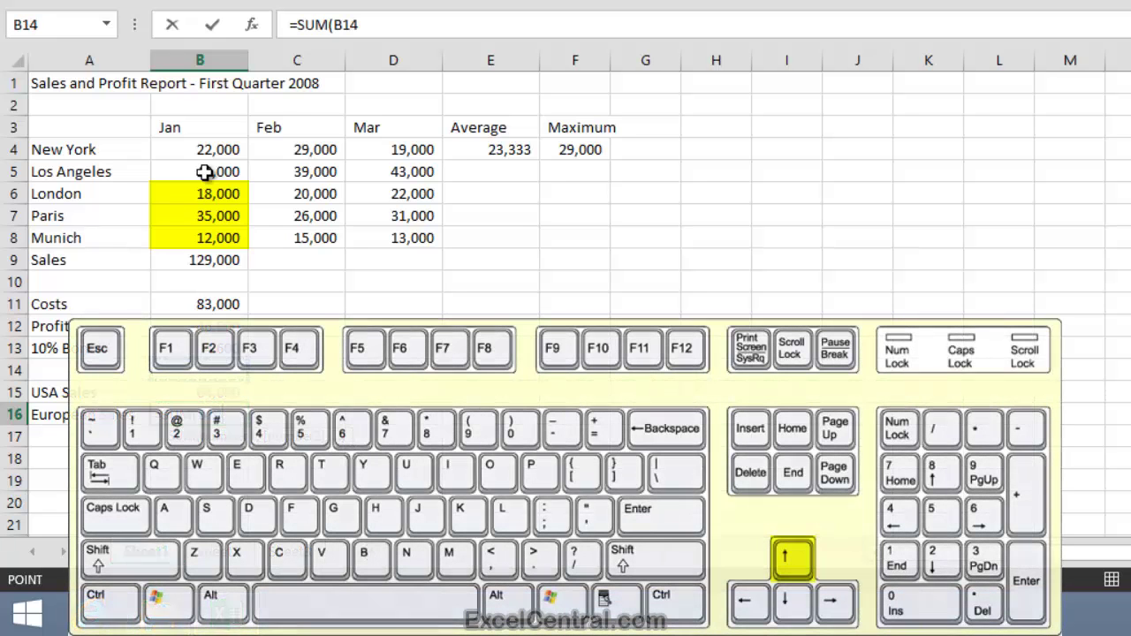
key("Up")
key("Up")
key("Up")
key("Up")
key("Up")
key("Up")
key("Up")
key("Up")
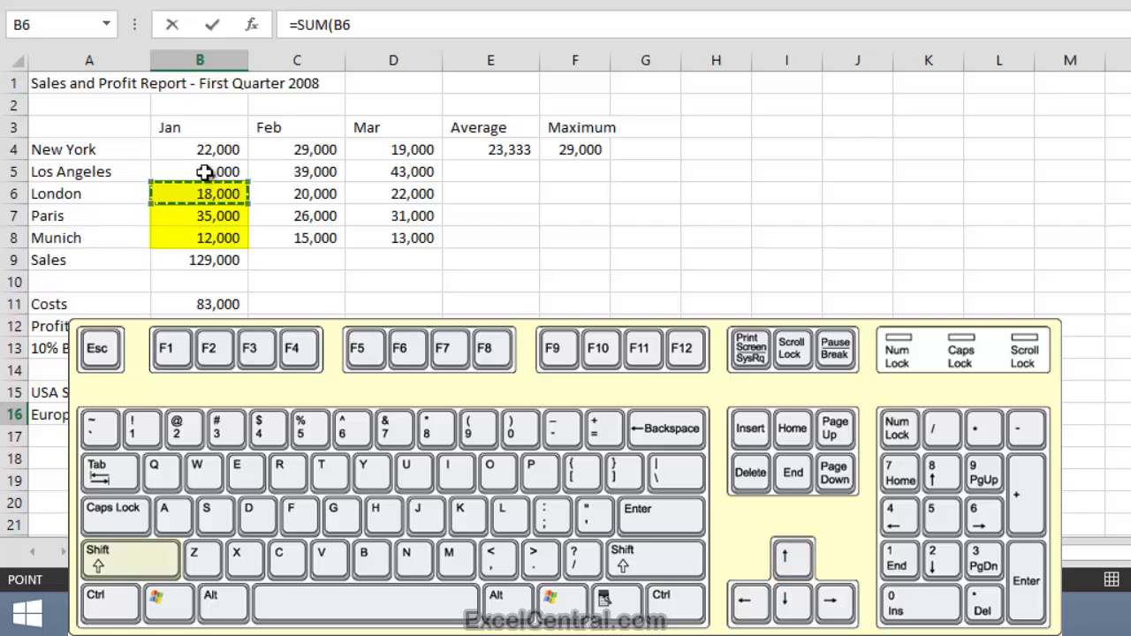
key("shift")
key("shift+Down")
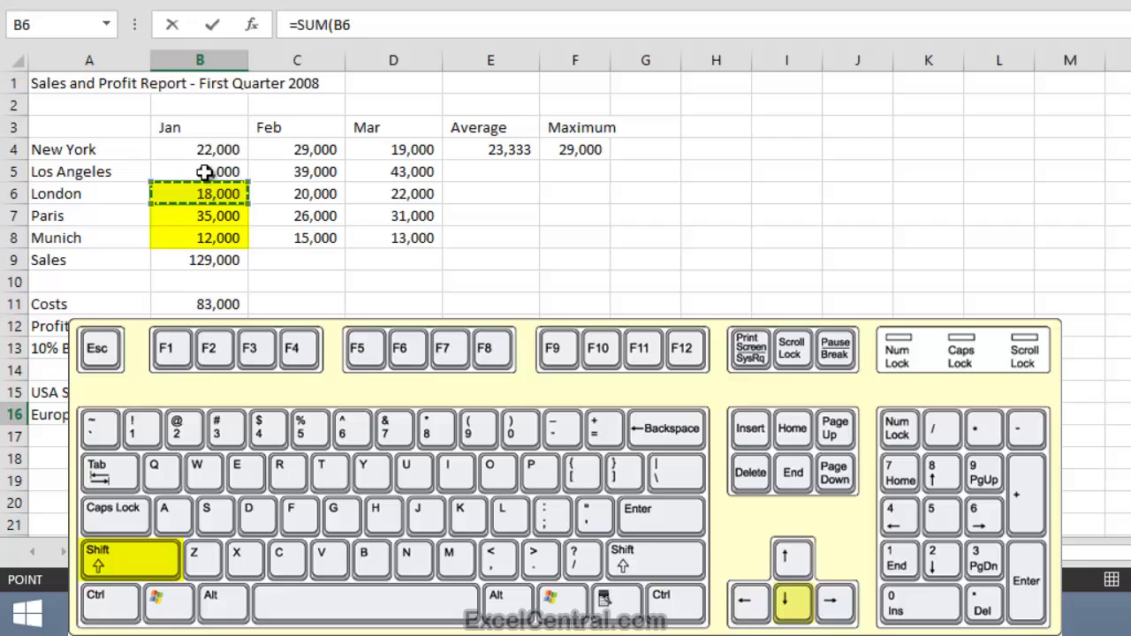
key("shift+Down")
key("shift+Down")
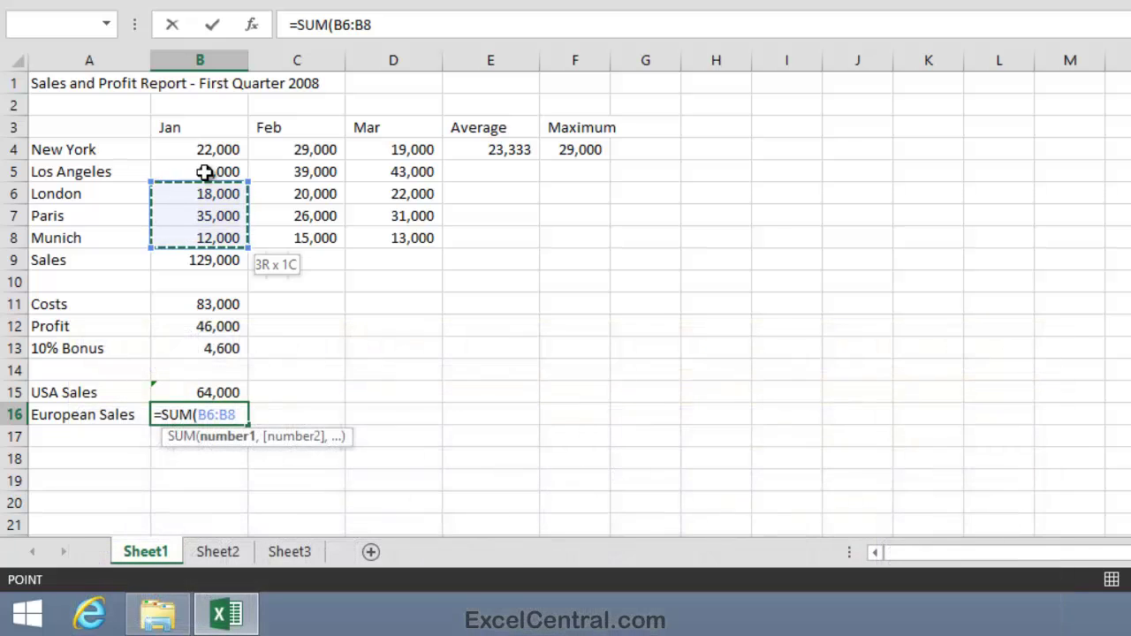
key("Return")
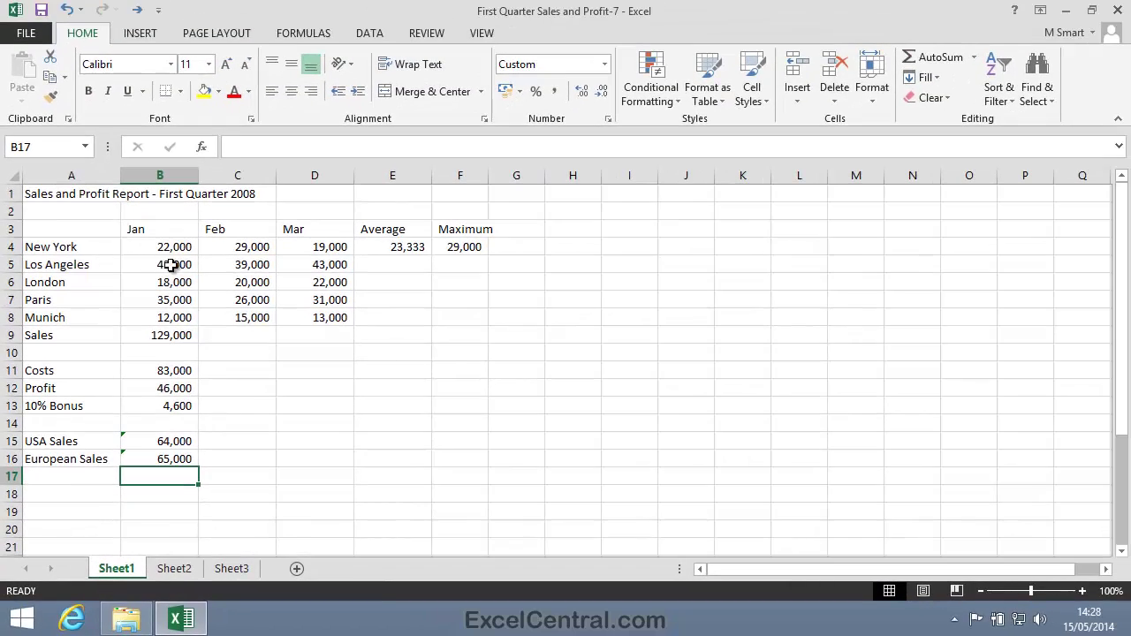
- Save the workbook as 'First Quarter Sales and Profit-8' in the Session 2 folder
left_click(25, 33)
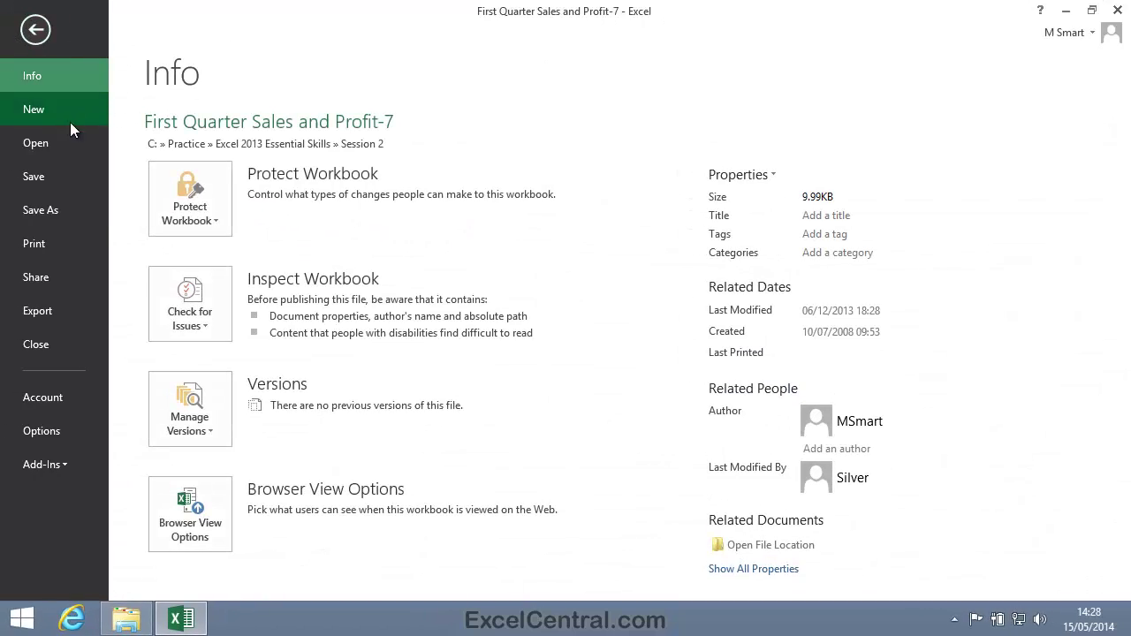
left_click(53, 215)
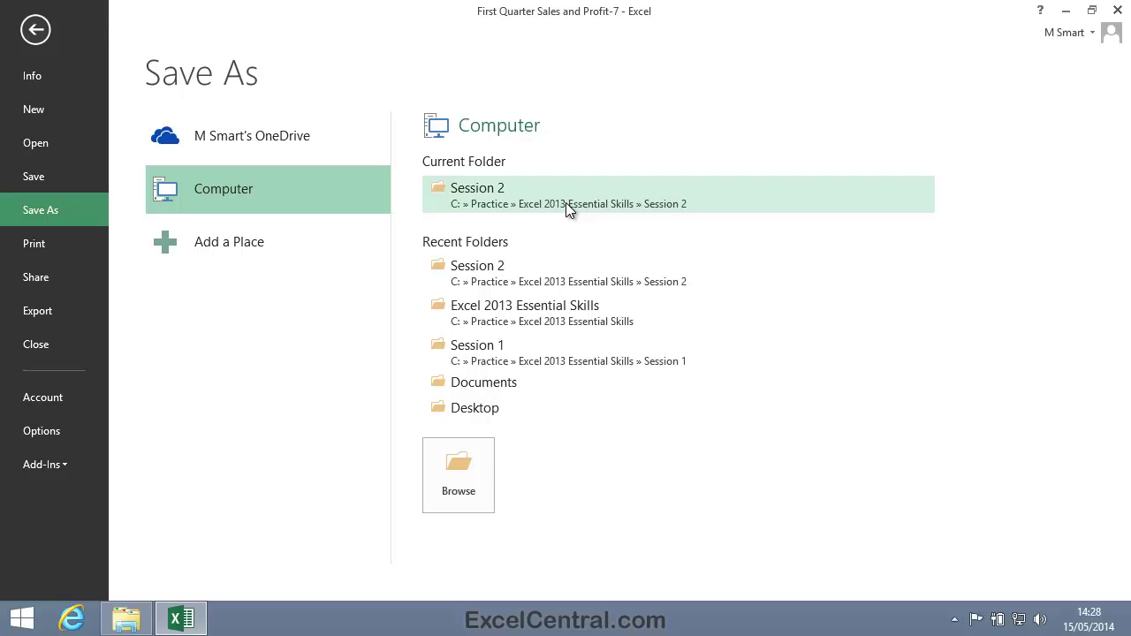
left_click(531, 201)
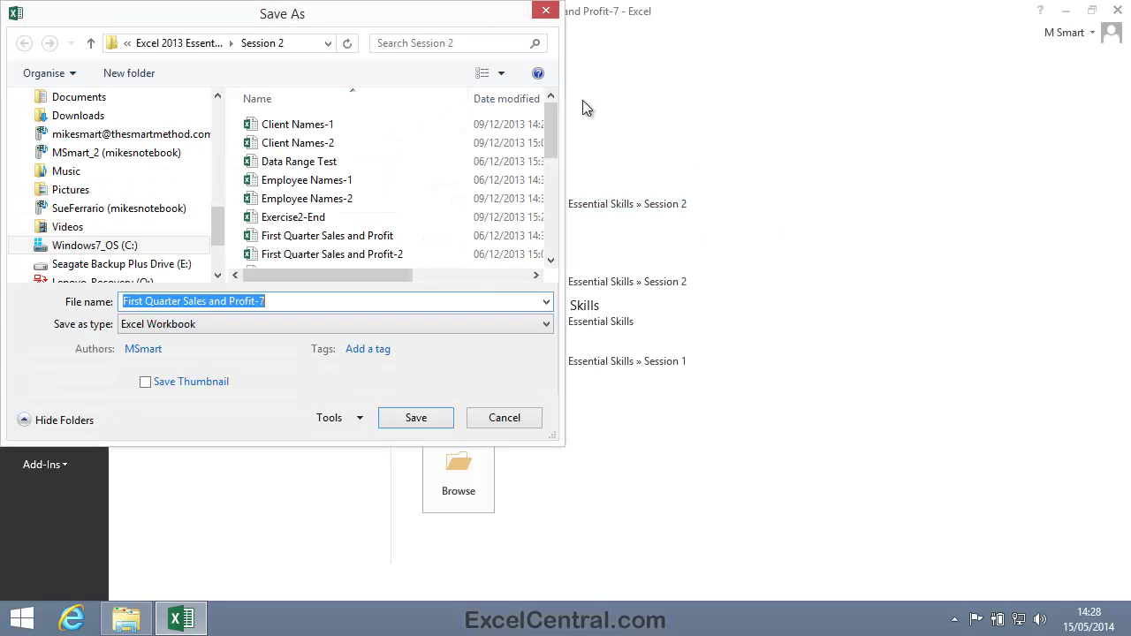
left_click(286, 301)
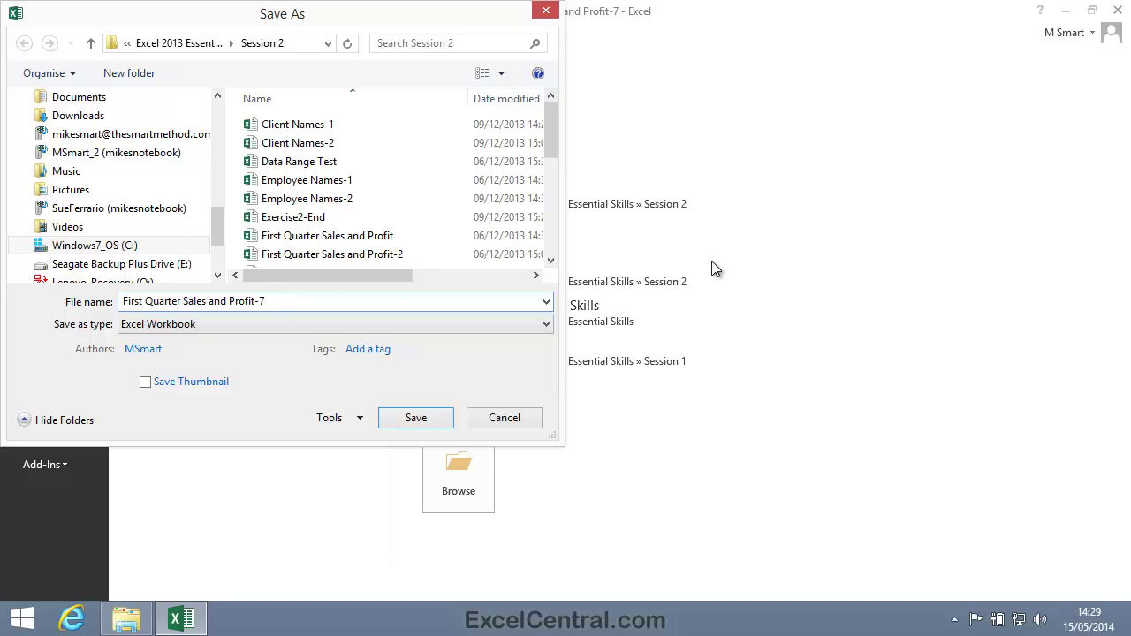
key("BackSpace")
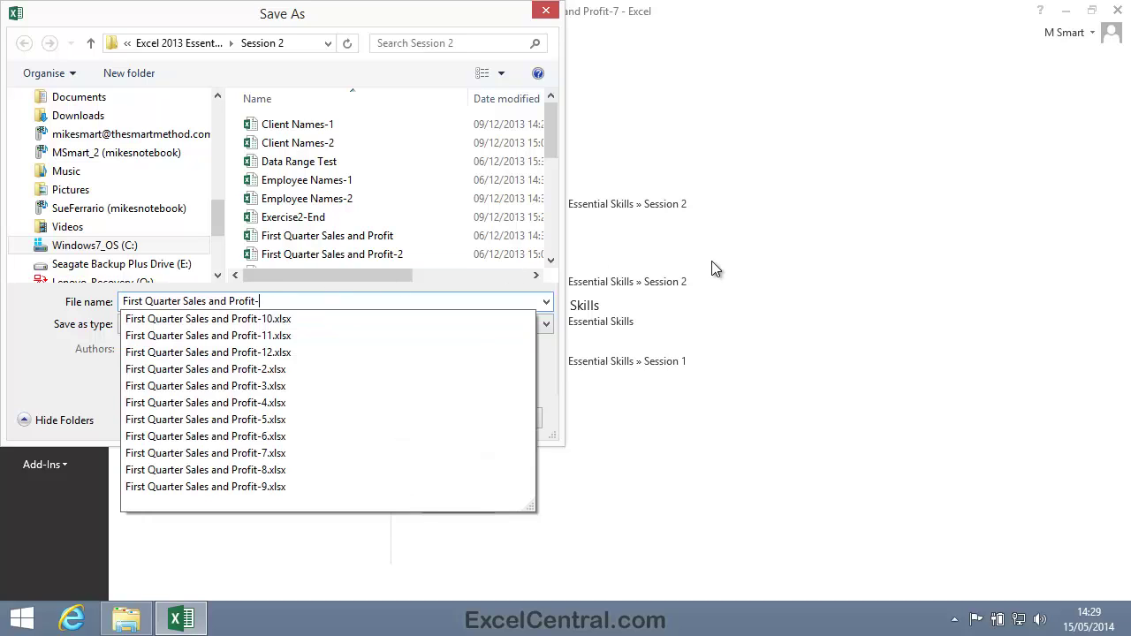
type("8")
left_click(416, 417)
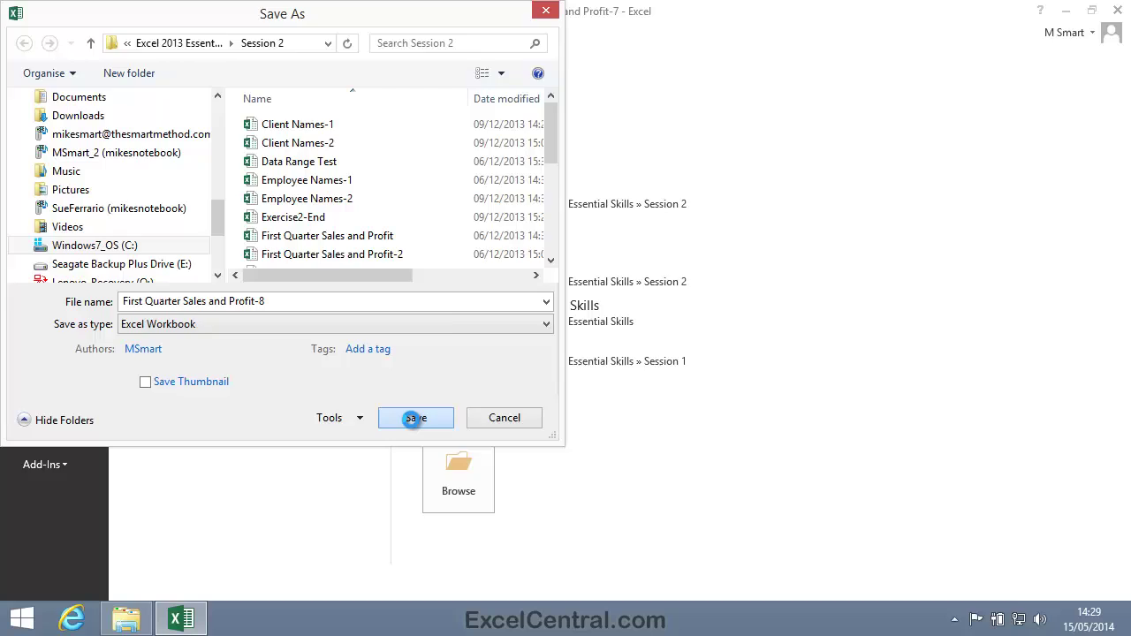